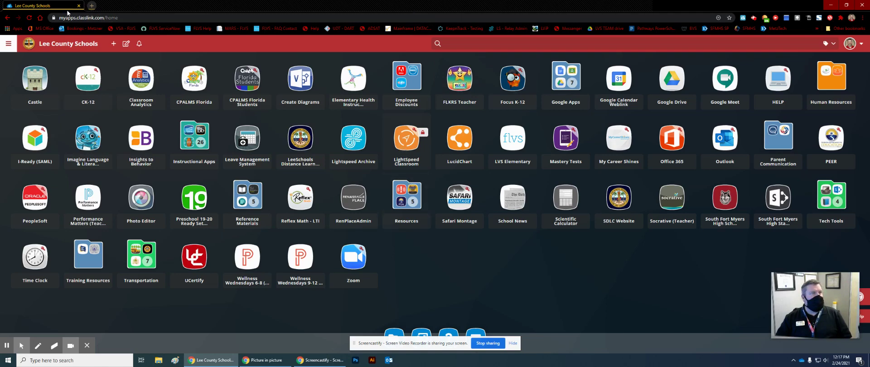
Open LightSpeed Classroom from the app launcher and sign in through Google with the Discovery account
left_click(408, 146)
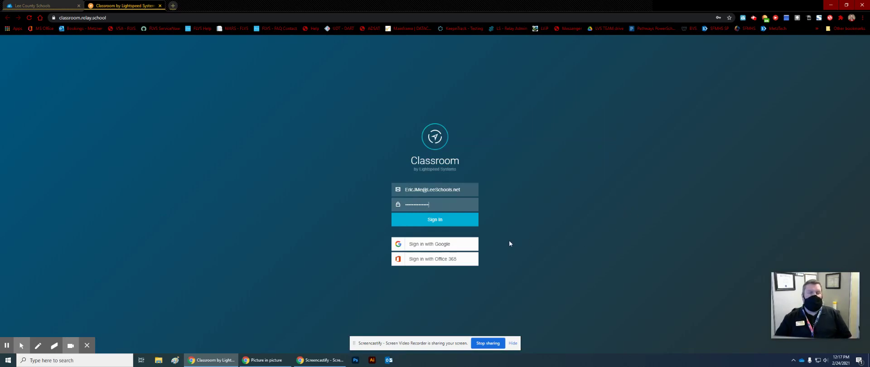
left_click(457, 247)
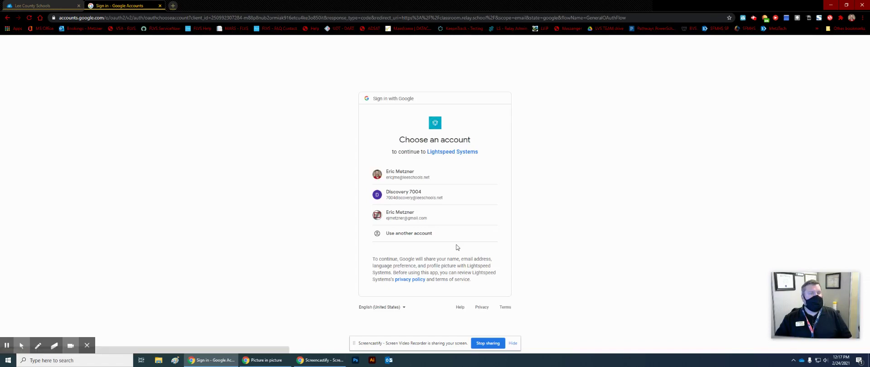
left_click(438, 199)
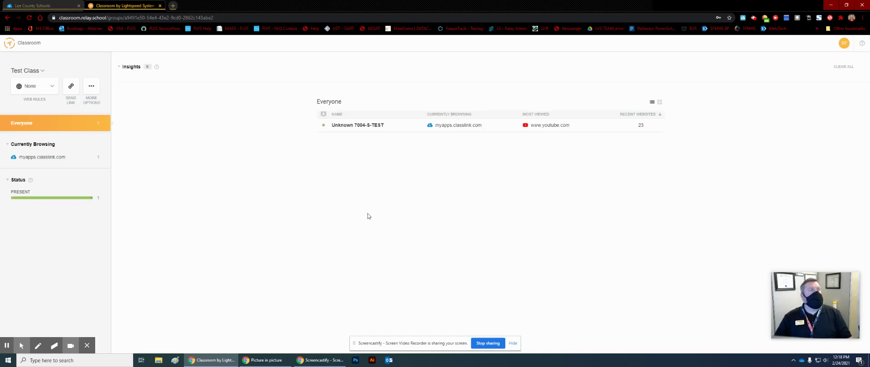
Check the list of available classes and close it without switching from Test Class
left_click(43, 71)
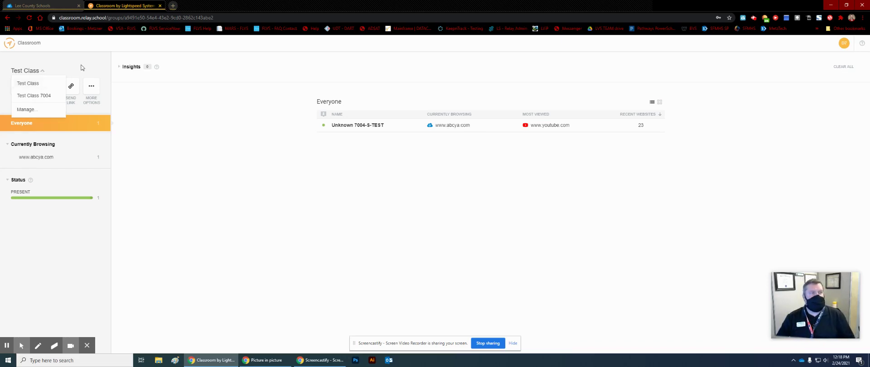
left_click(223, 195)
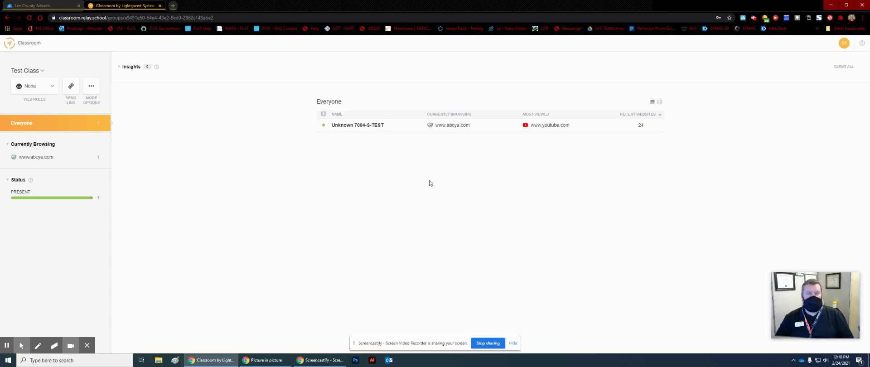
Switch the Everyone roster to the grid view and open the test student's details
left_click(660, 104)
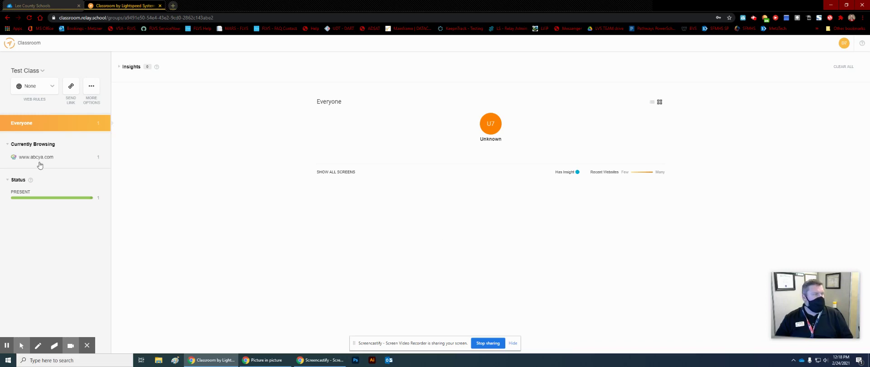
left_click(490, 126)
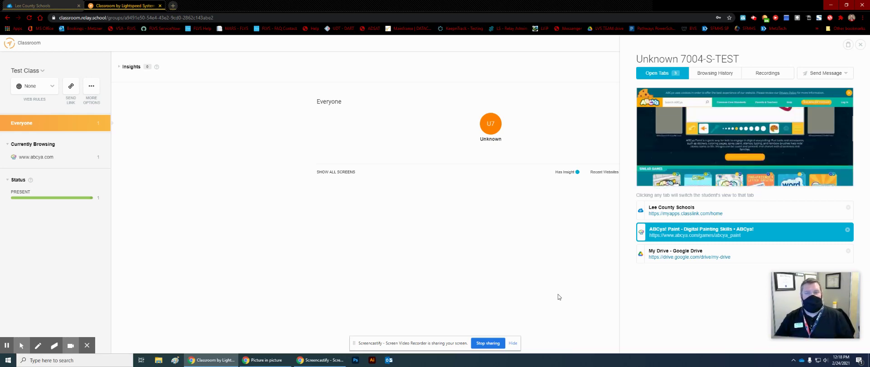
Switch the student's view to the Lee County Schools tab and close the student's ABCya! Paint tab
left_click(671, 210)
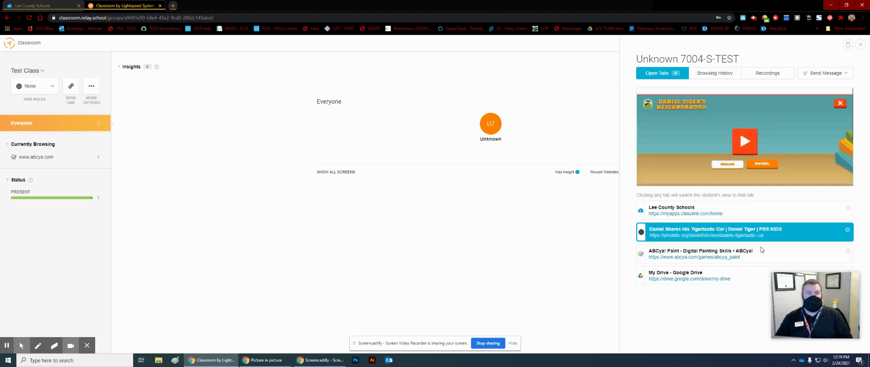
left_click(849, 253)
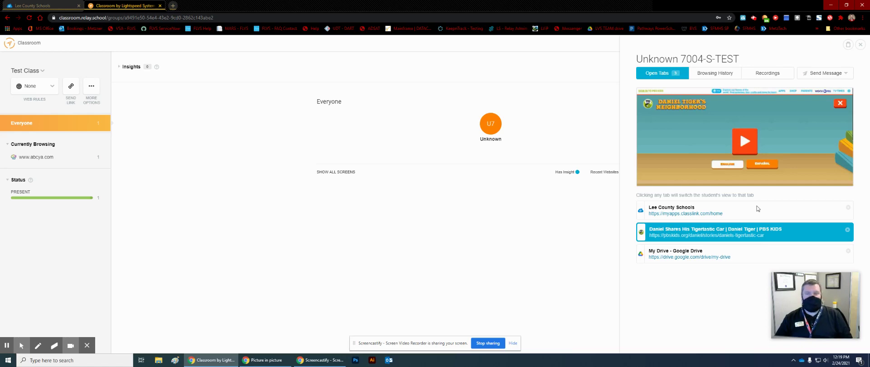
Review the student's browsing history for today and return to the student's open tabs
left_click(721, 77)
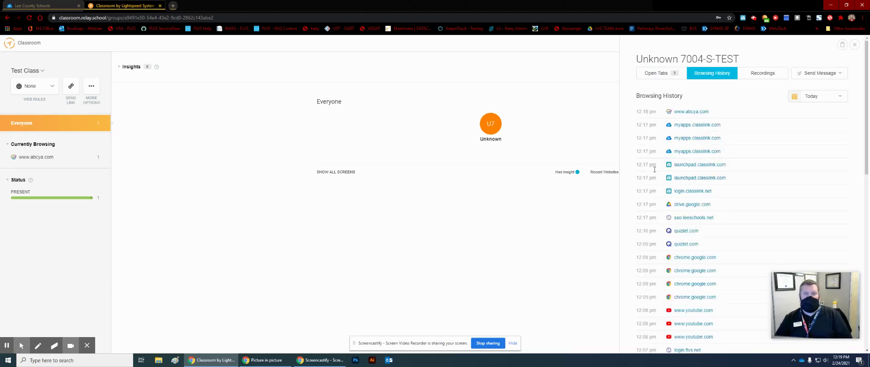
left_click(657, 73)
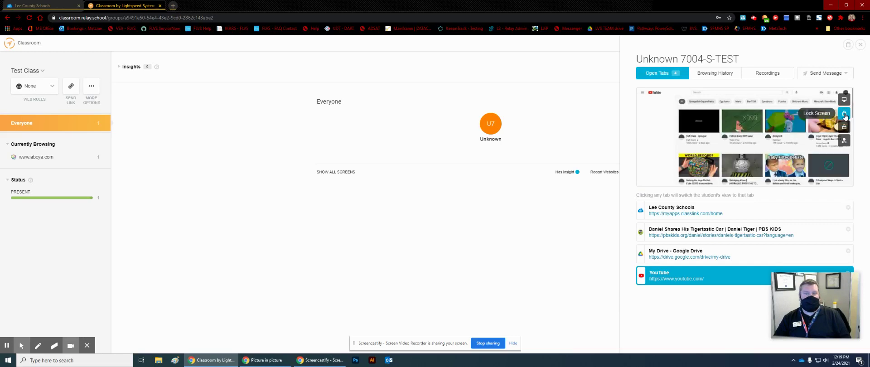
Lock the student's screen and unlock it again
left_click(845, 114)
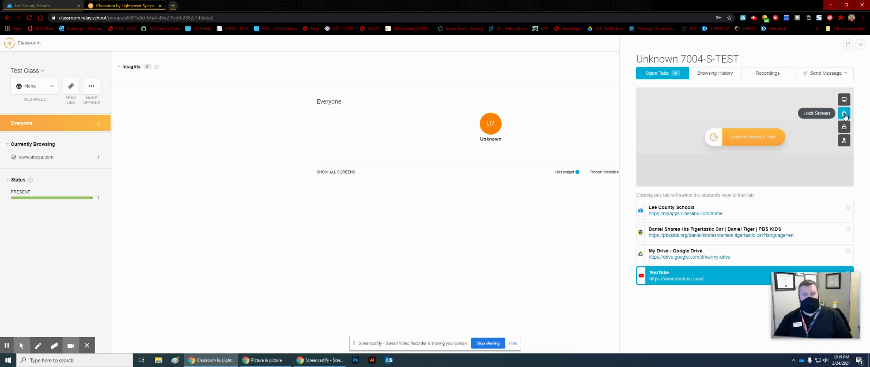
left_click(844, 128)
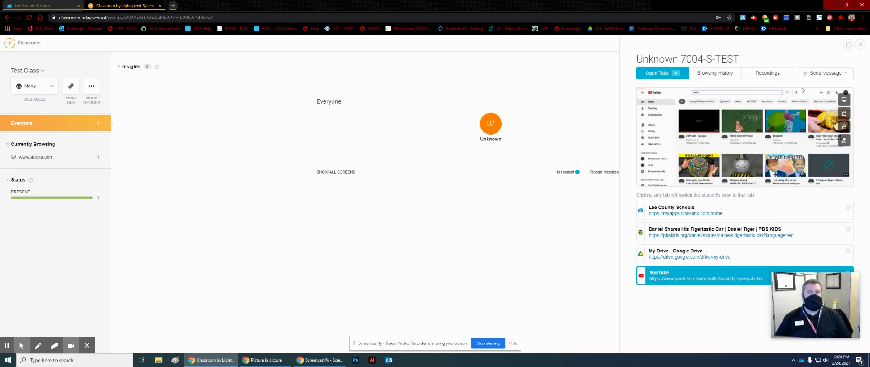
Start recording the student's screen and close the student's Adele Hello lyrics YouTube tab
left_click(846, 141)
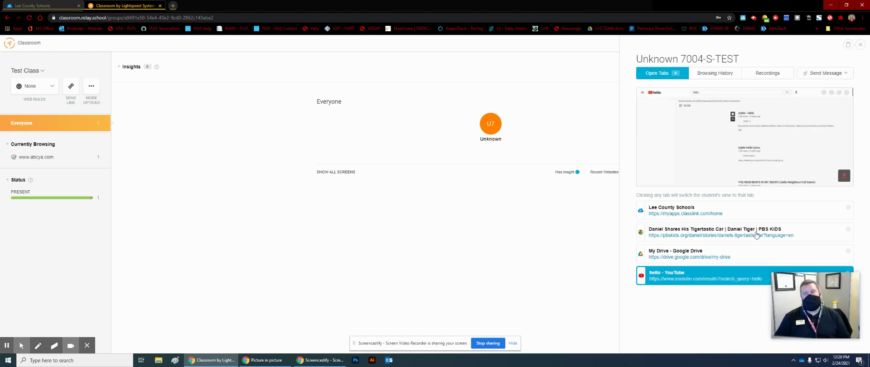
mouse_move(845, 184)
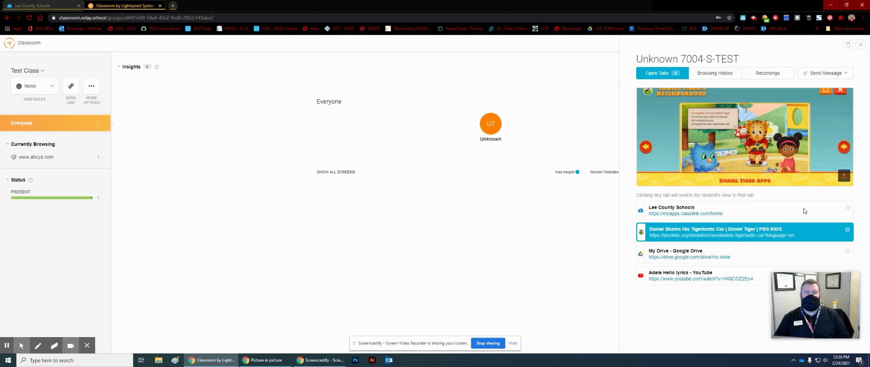
mouse_move(763, 143)
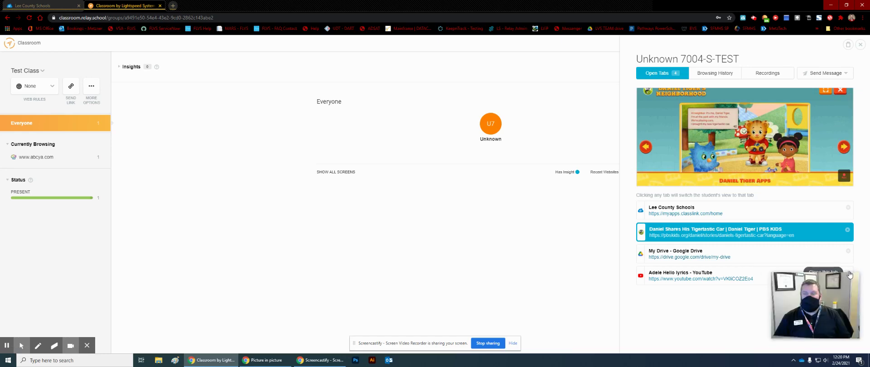
left_click(847, 272)
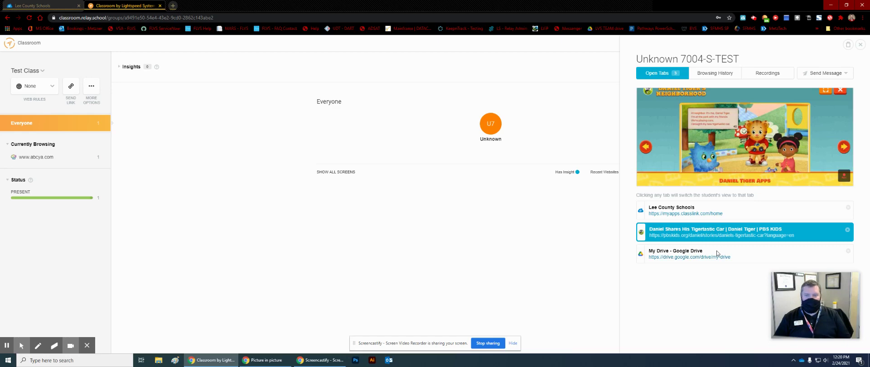
Preview the student's My Drive and Daniel Tiger links in separate browser tabs, closing each, and switch the student's view to My Drive
left_click(763, 254)
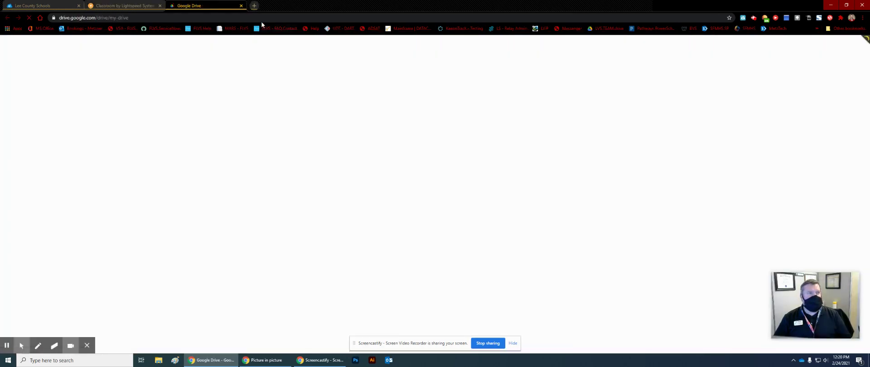
left_click(242, 6)
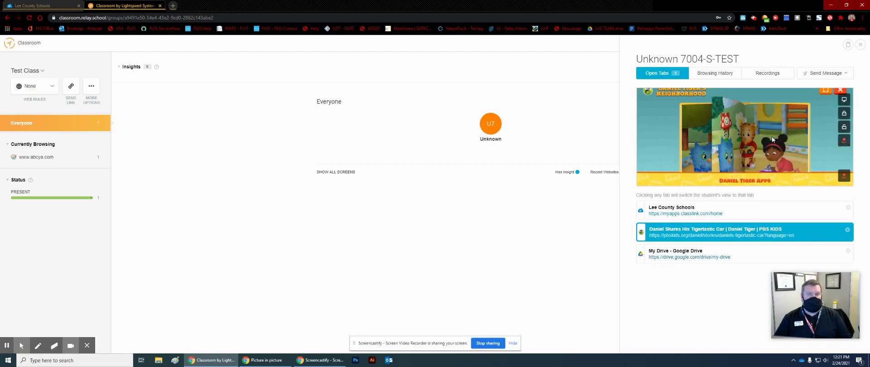
left_click(713, 259)
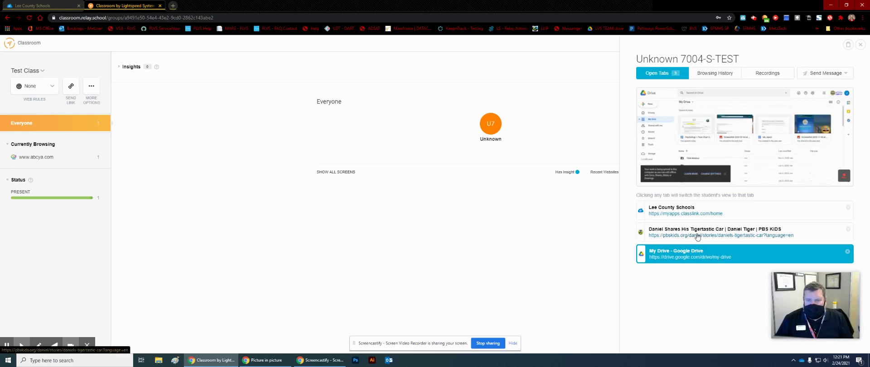
left_click(697, 236)
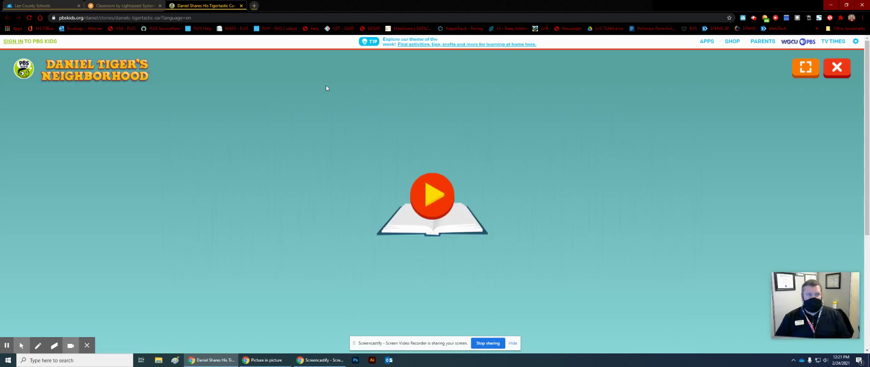
left_click(241, 6)
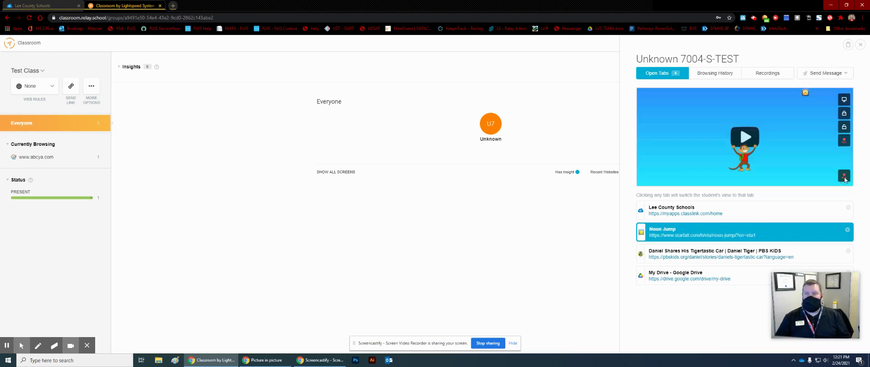
Review several of today's recorded screenshots of the student in the Screenshot Viewer and return to the open tabs
left_click(768, 73)
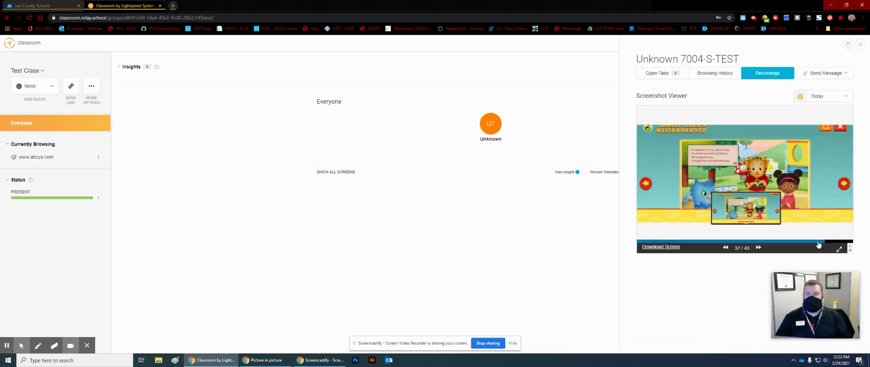
left_click(768, 241)
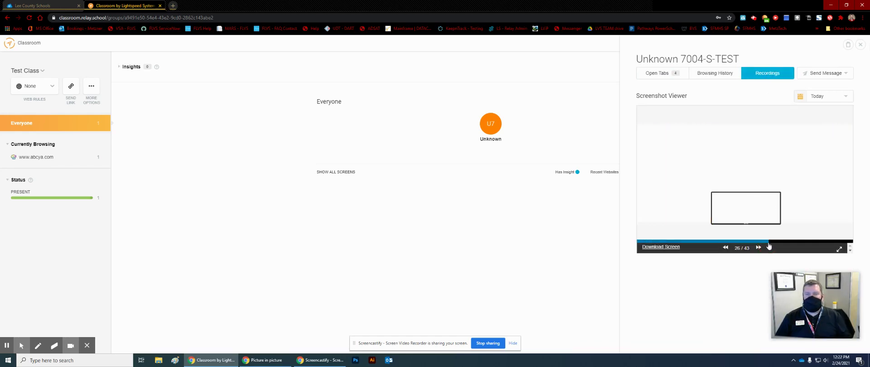
left_click(748, 241)
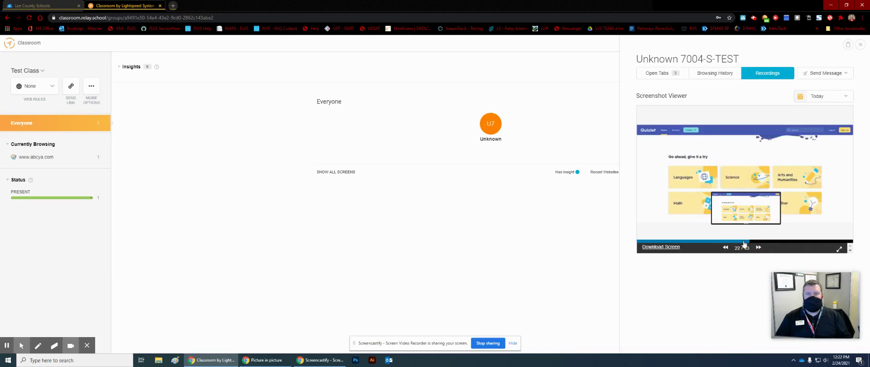
left_click(756, 241)
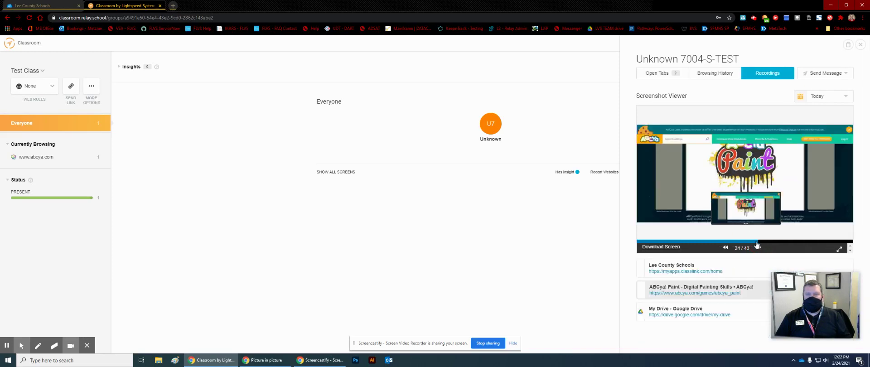
left_click_drag(760, 245, 818, 245)
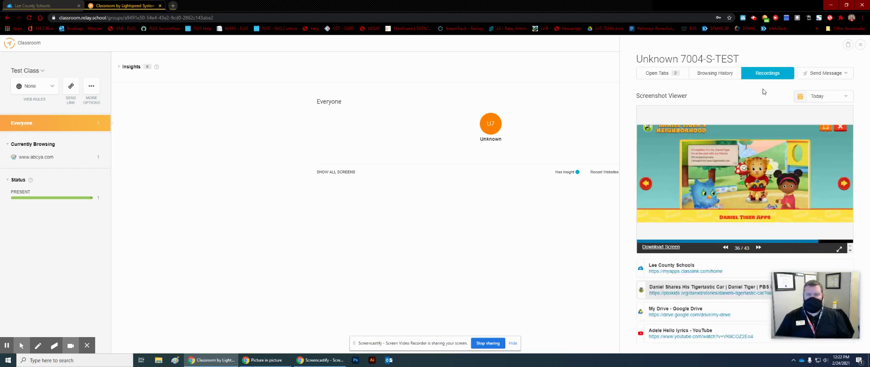
left_click(663, 73)
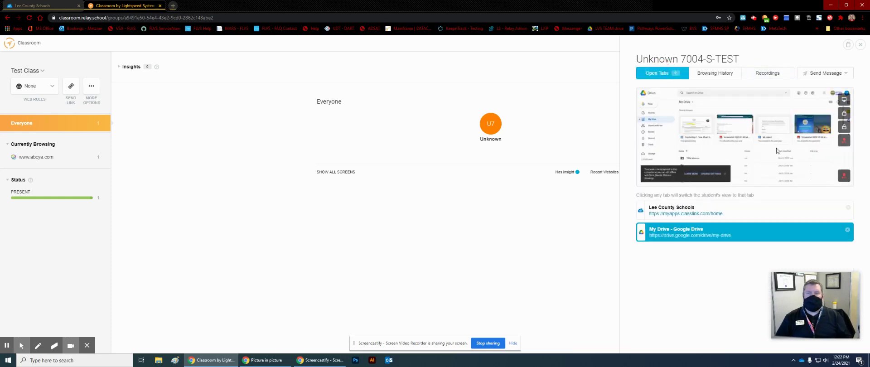
Send the student the preset messages Need Help, Are you done? and Great job!
left_click(842, 72)
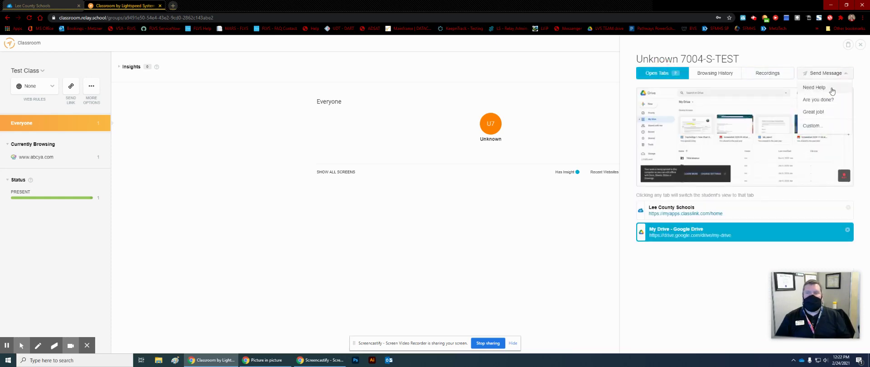
left_click(827, 89)
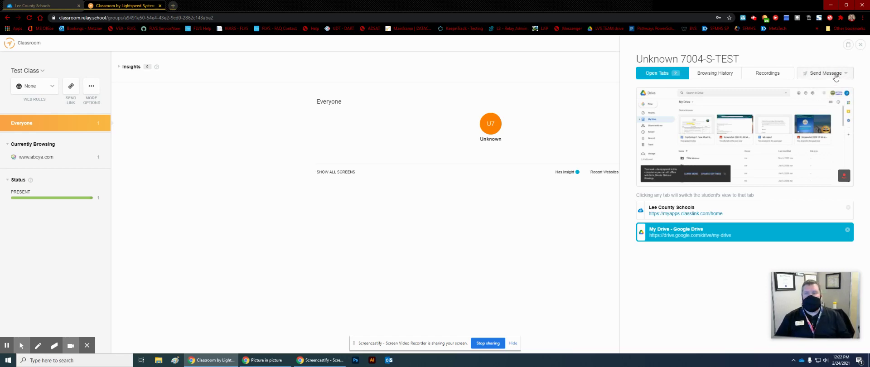
left_click(836, 76)
left_click(827, 101)
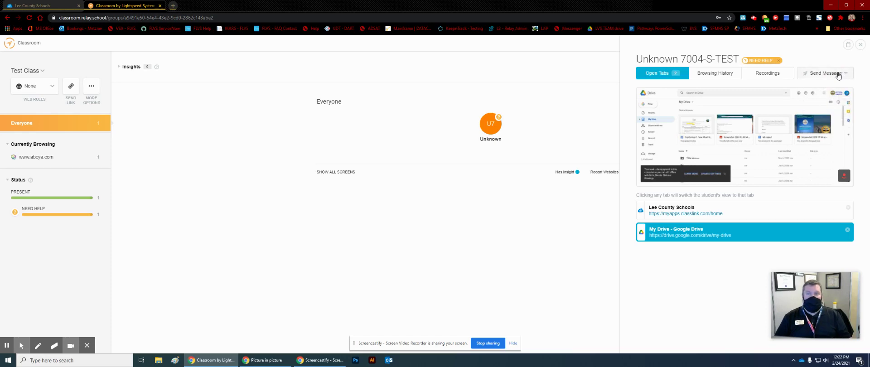
left_click(840, 75)
left_click(823, 117)
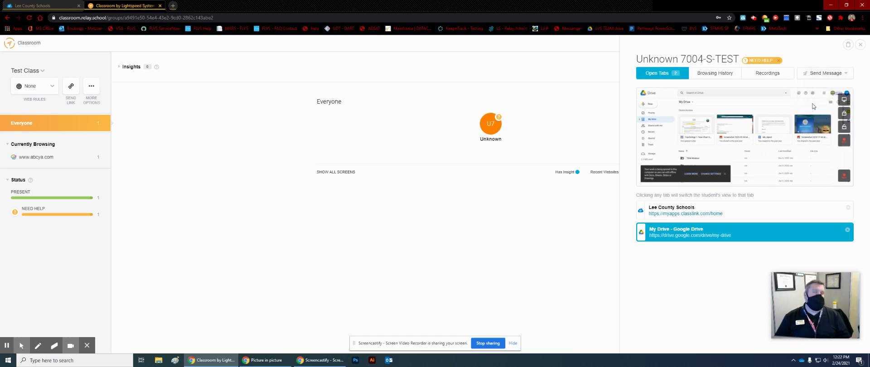
Look at the custom message form and the message options for the student, dismissing them without sending anything
left_click(829, 75)
left_click(811, 126)
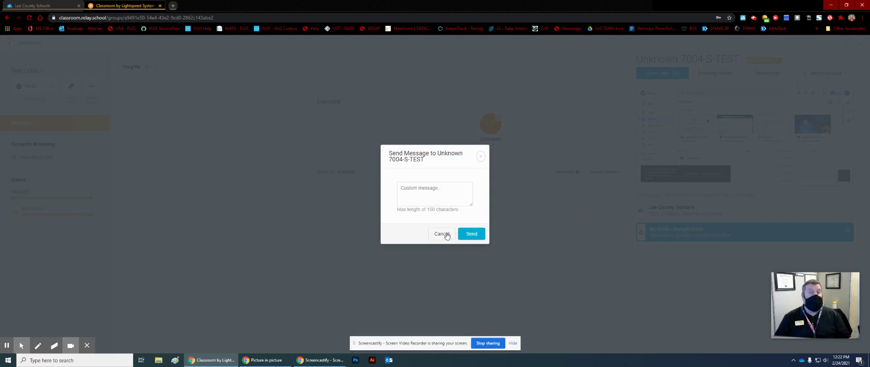
left_click(442, 234)
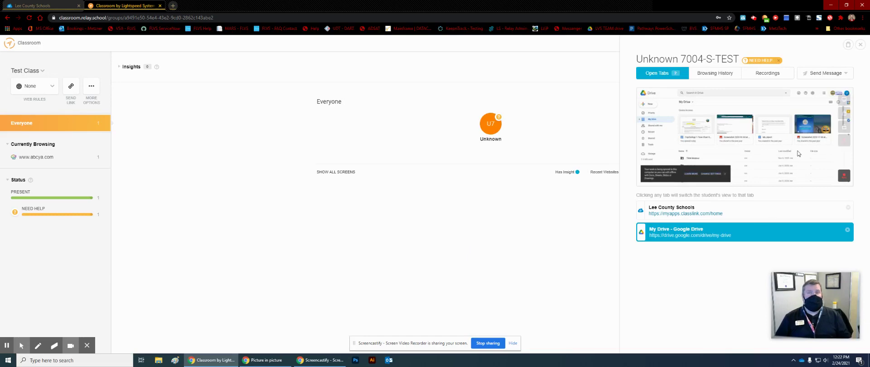
left_click(825, 73)
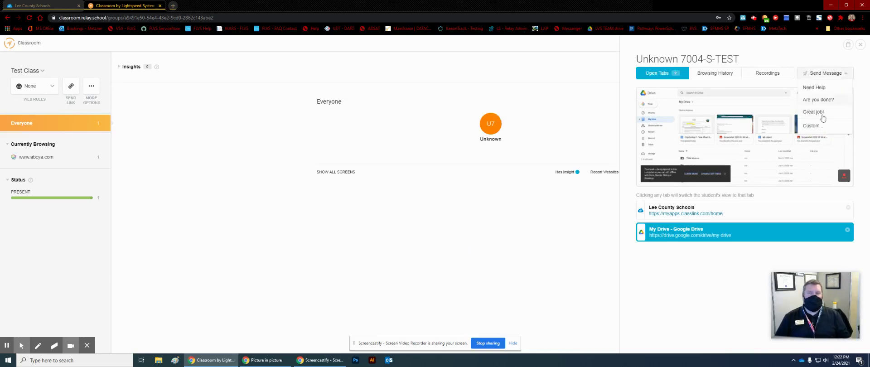
left_click(825, 47)
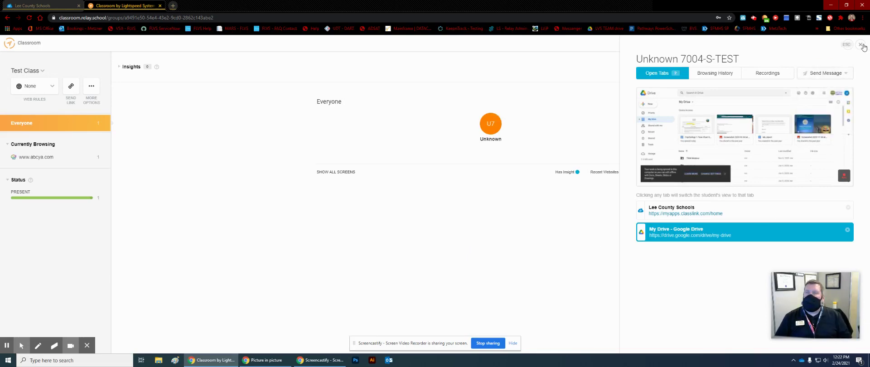
Close the student's details and switch the Everyone roster back to the list view
left_click(861, 46)
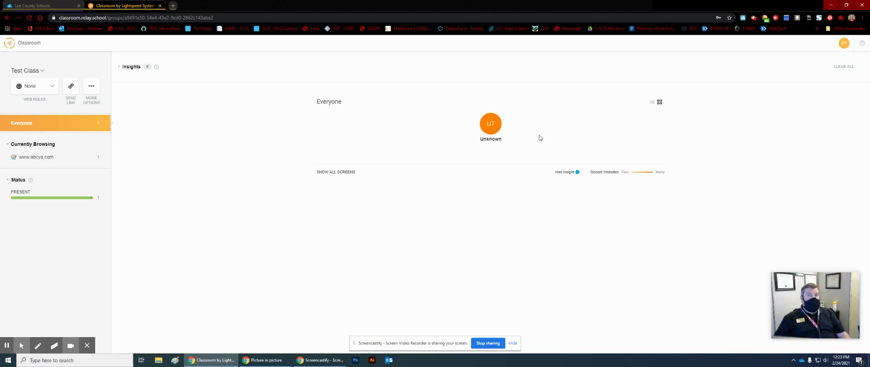
left_click(652, 104)
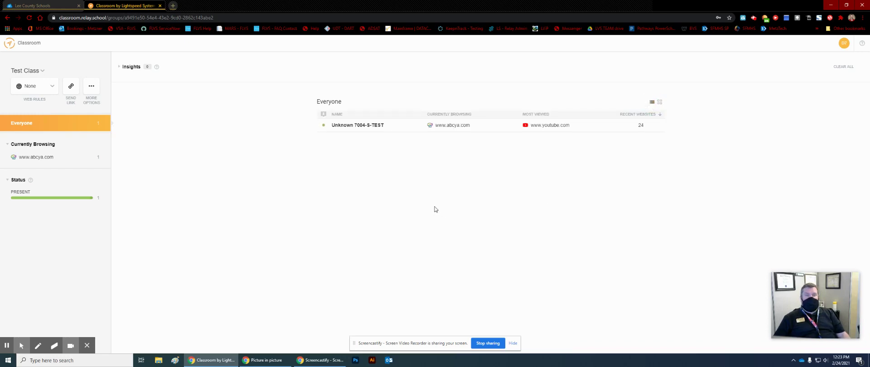